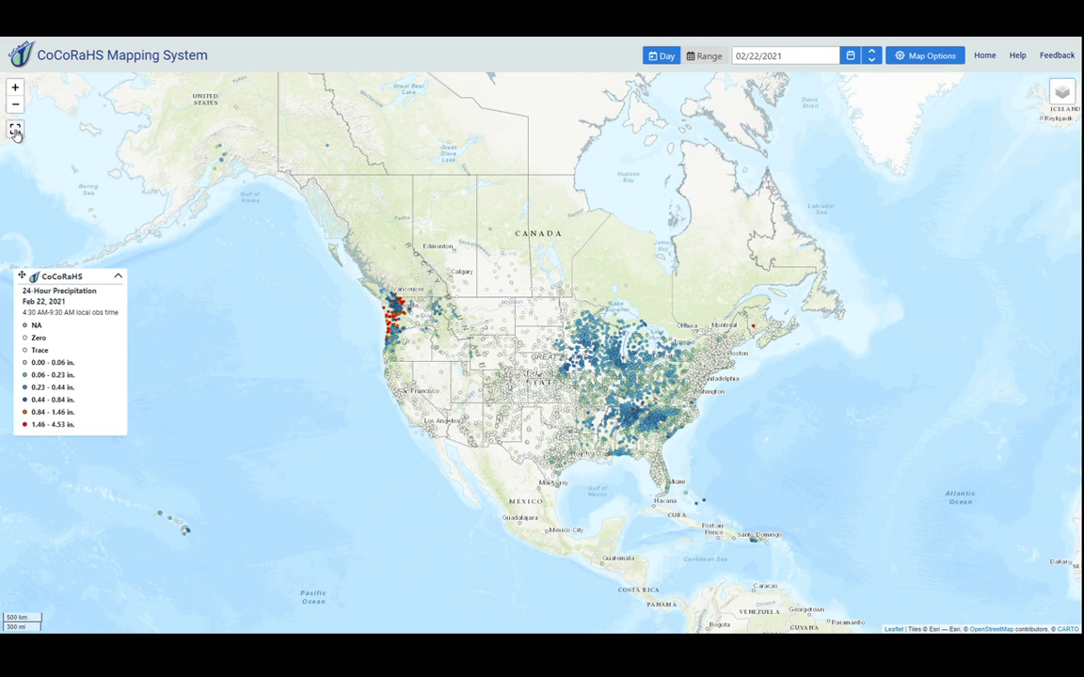
Zoom into Nebraska and Iowa, pan across the western US, then reset to the default North America view
click(16, 131)
drag(563, 358, 588, 391)
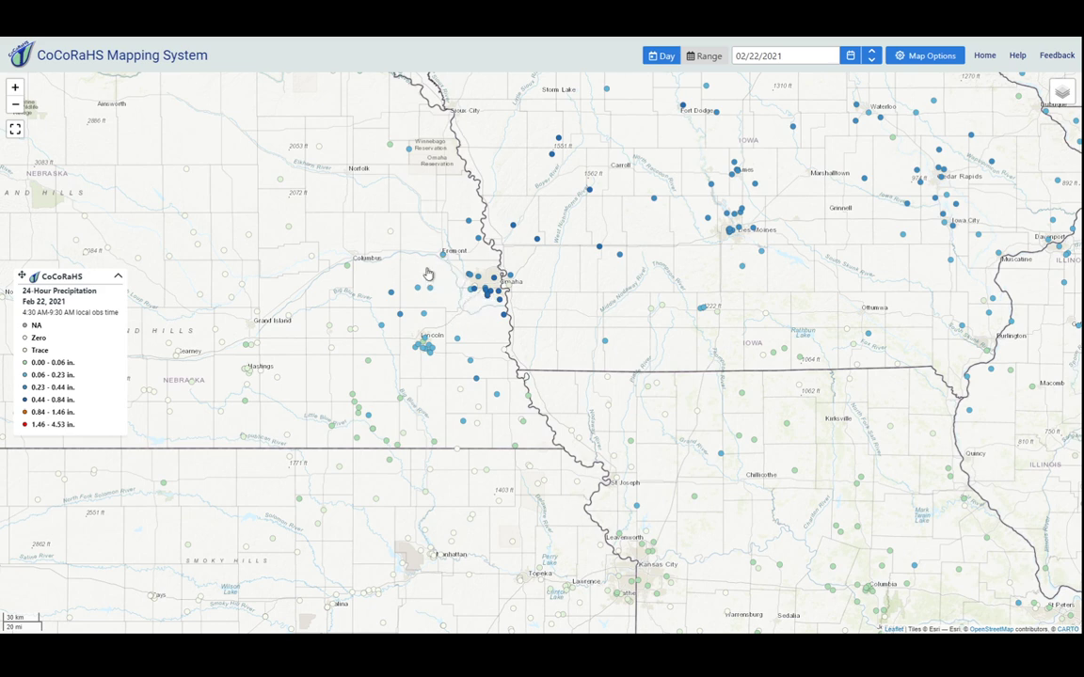
drag(429, 271, 650, 336)
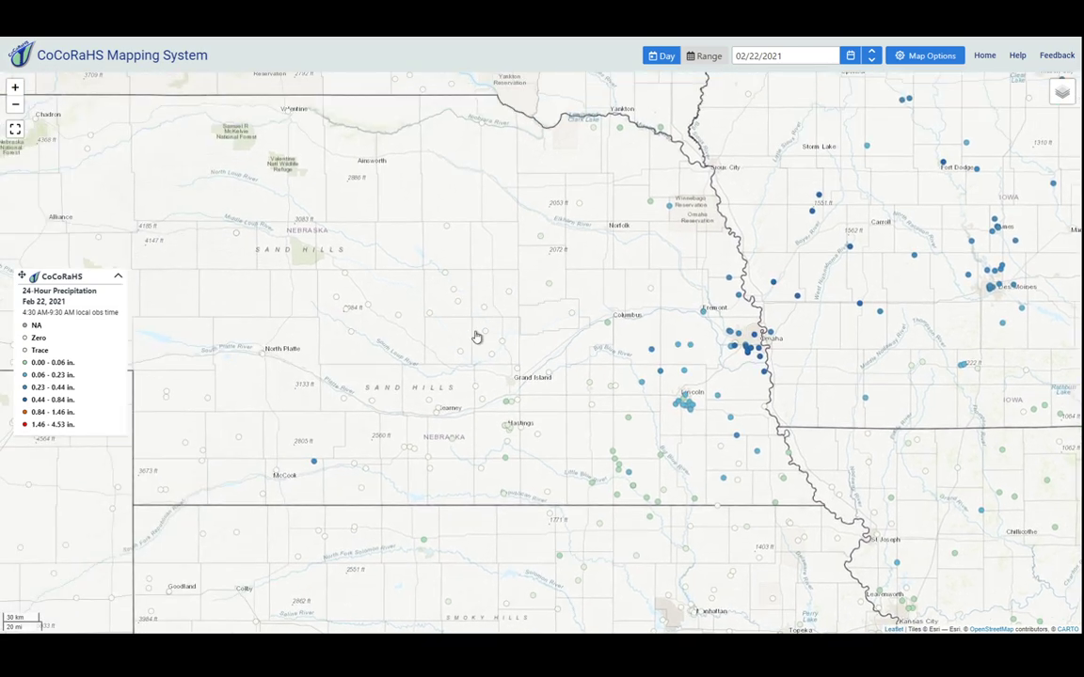
scroll(477, 336, down, 1)
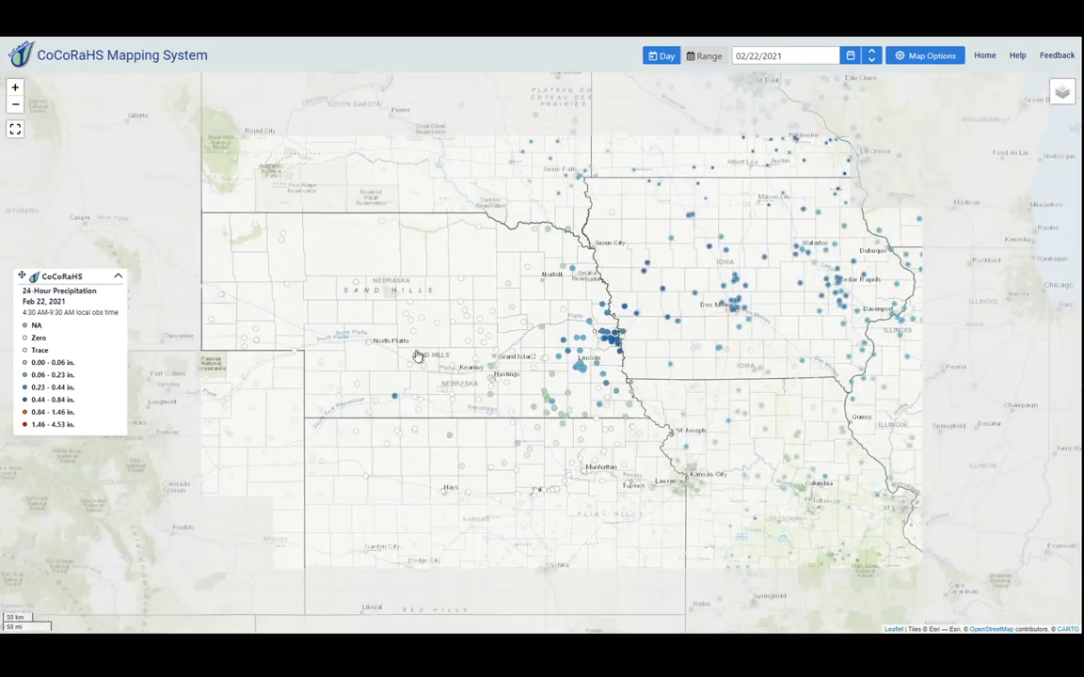
drag(414, 355, 546, 334)
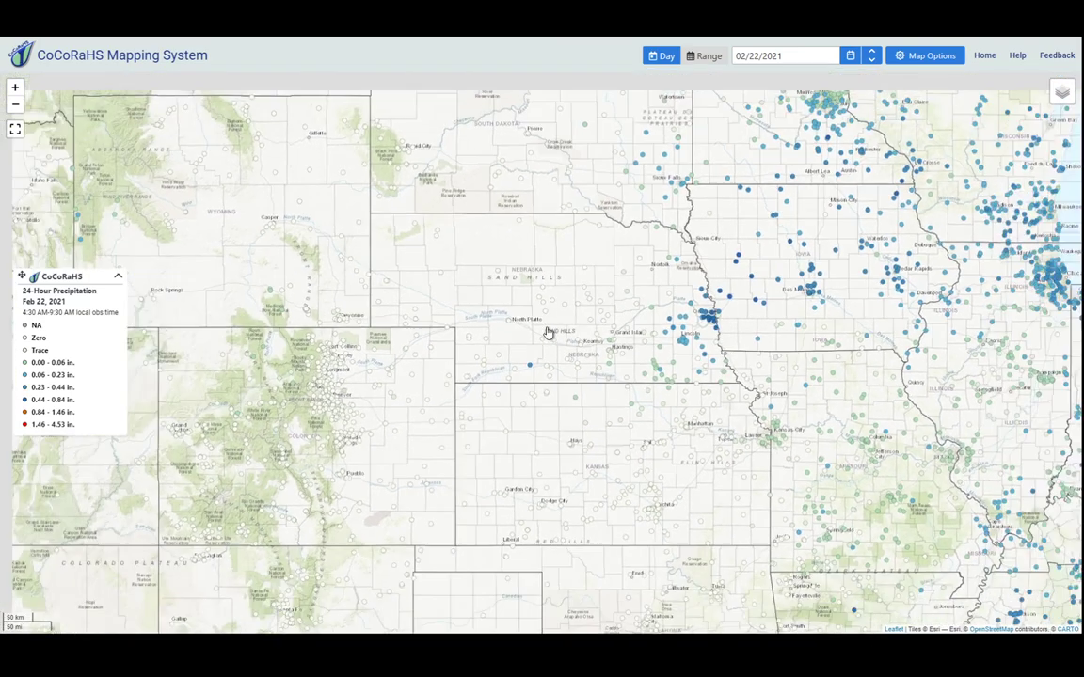
scroll(508, 345, down, 1)
drag(418, 367, 491, 347)
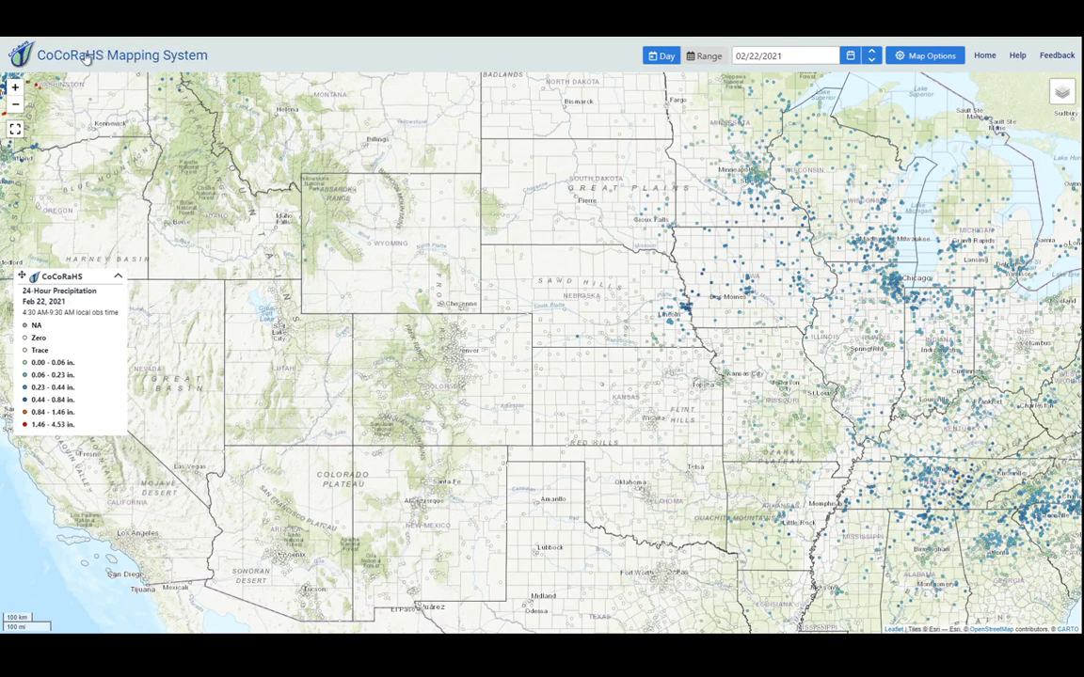
click(93, 54)
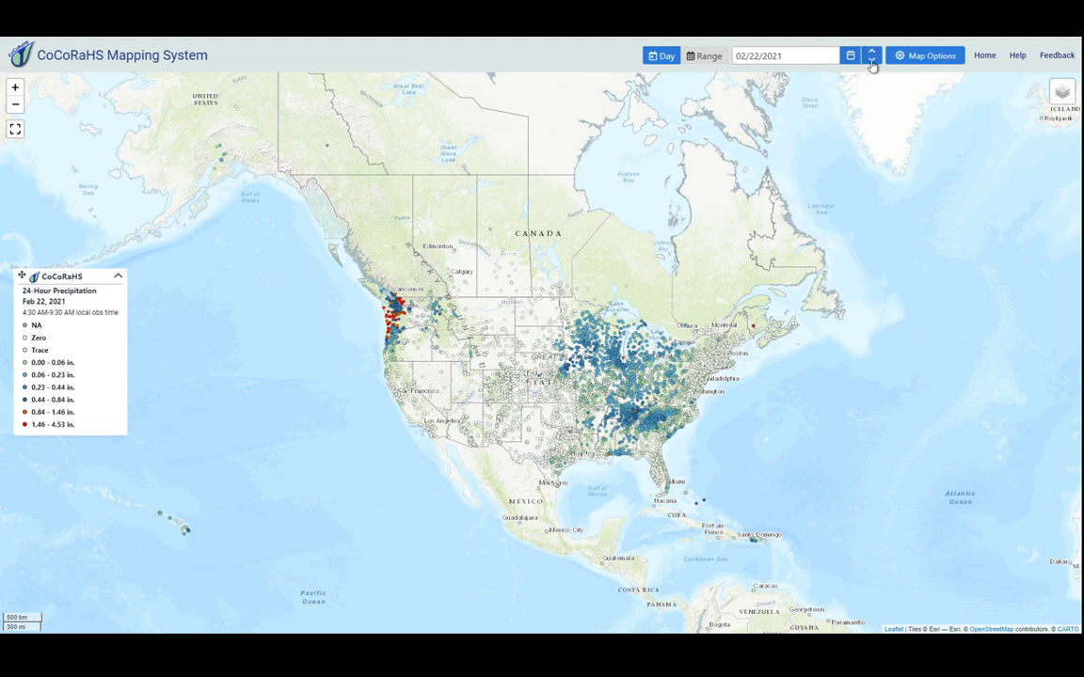
Pin the Map Options panel open and redraw the map showing New Snow Depth
click(915, 57)
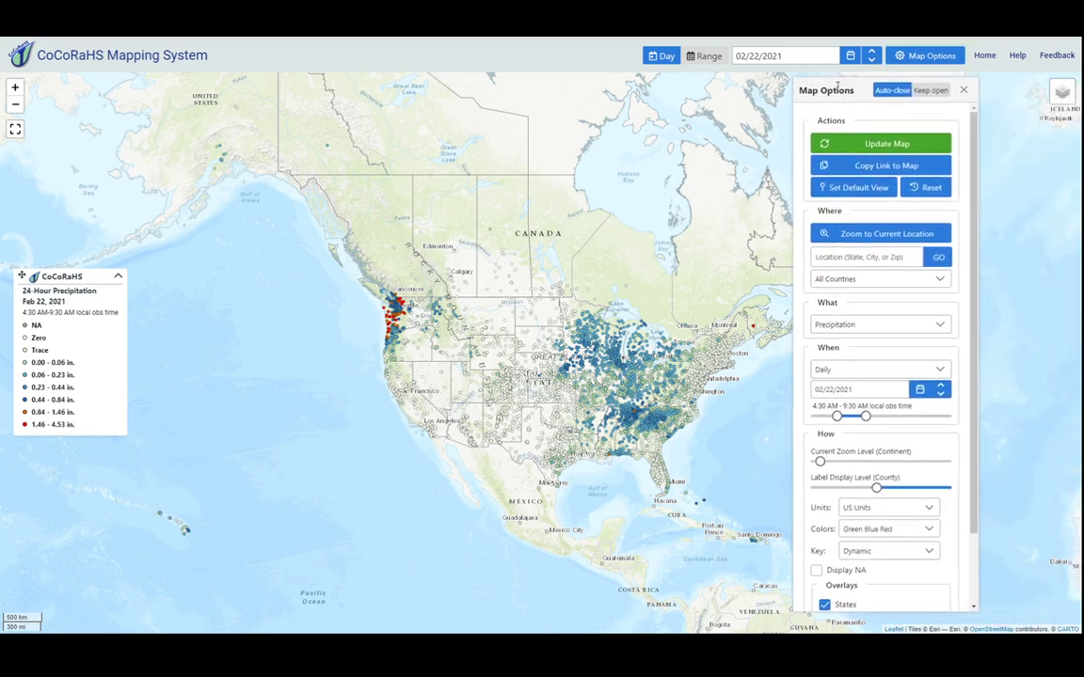
click(929, 90)
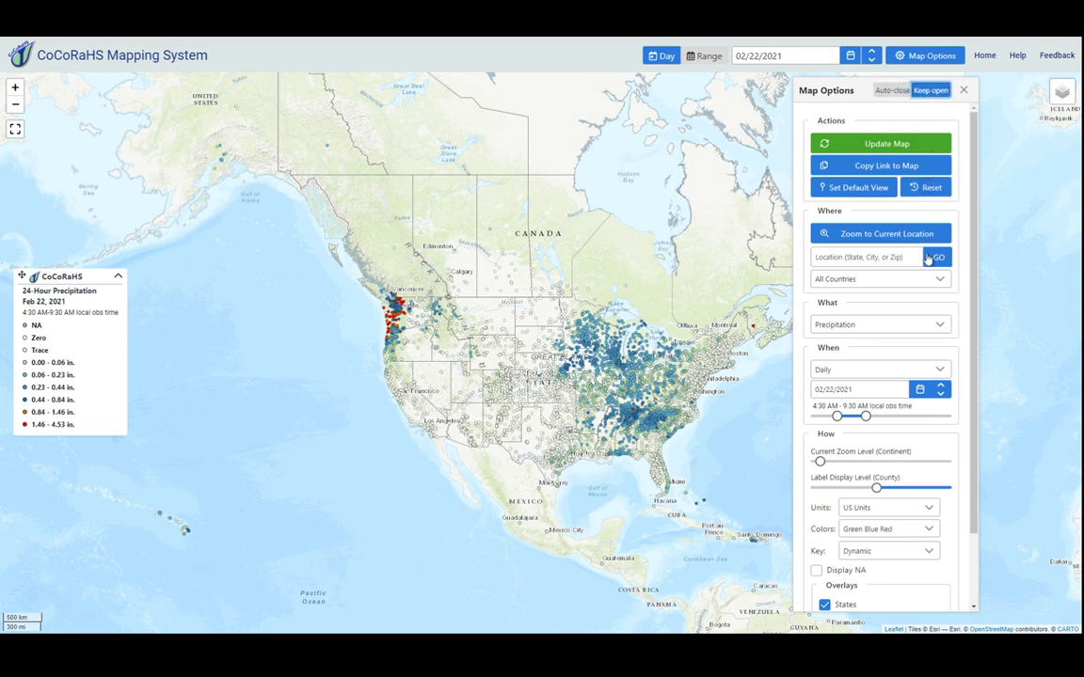
click(937, 324)
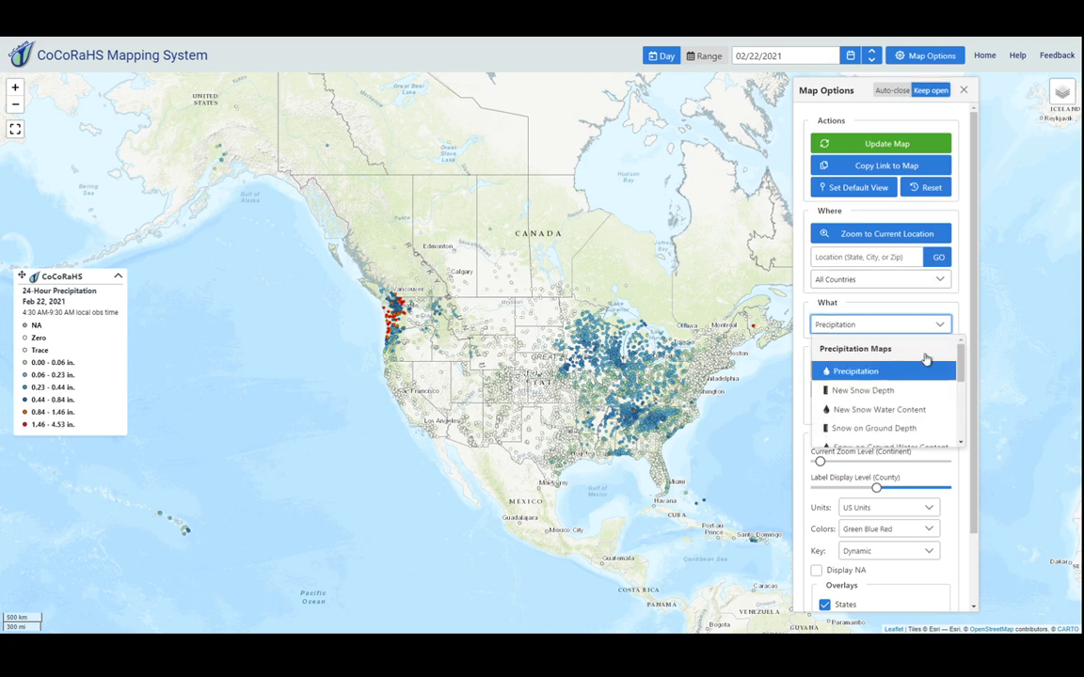
click(863, 390)
click(874, 143)
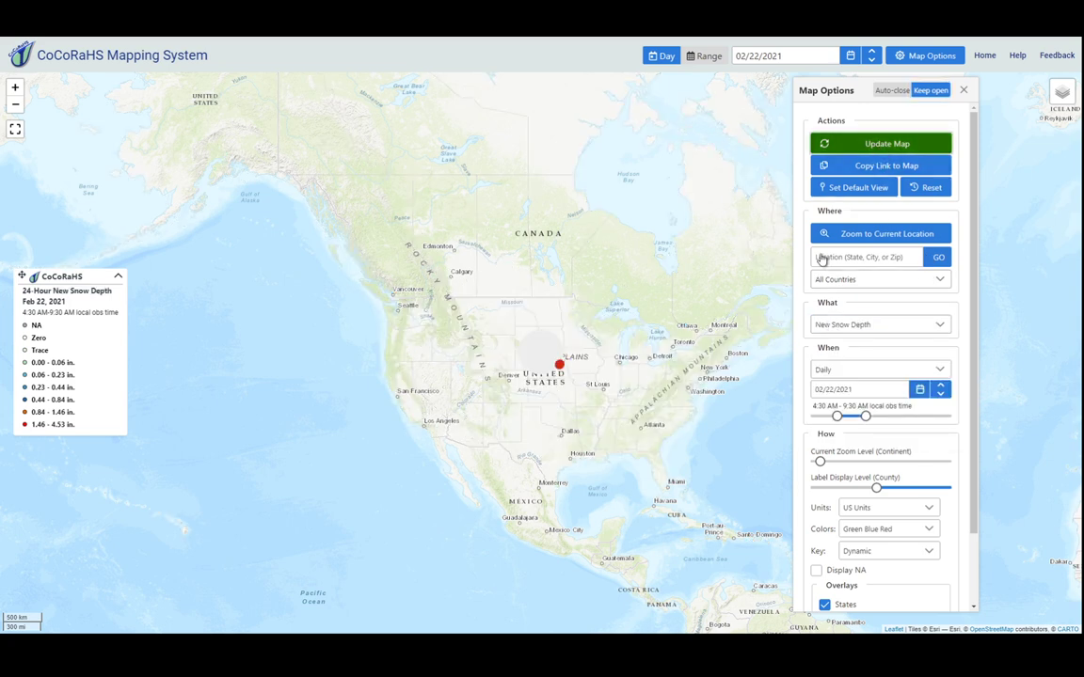
Switch the mapped variable back to Precipitation and redraw the 24-hour precipitation map
click(939, 325)
click(852, 371)
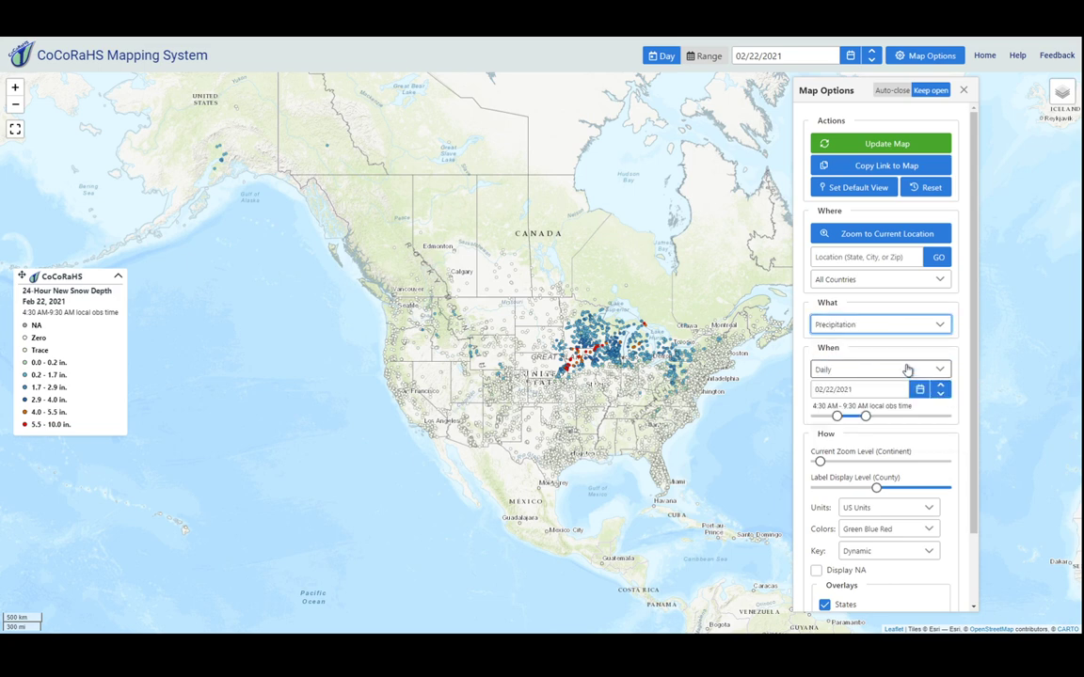
click(874, 146)
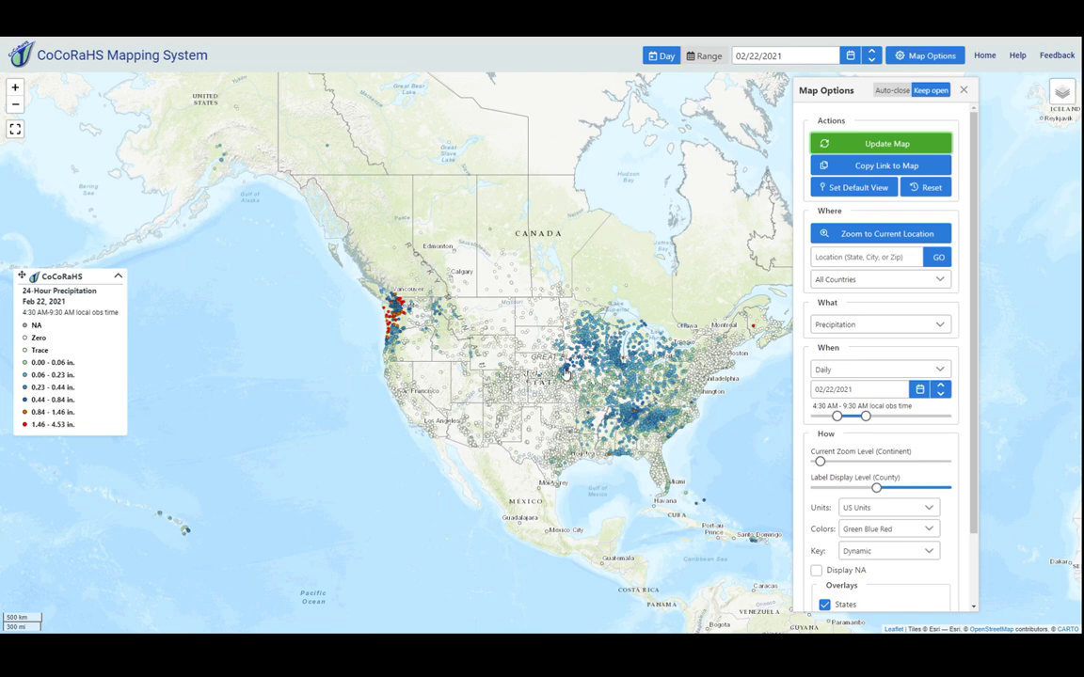
Zoom into Omaha at city level and save that view as the default
scroll(567, 373, up, 3)
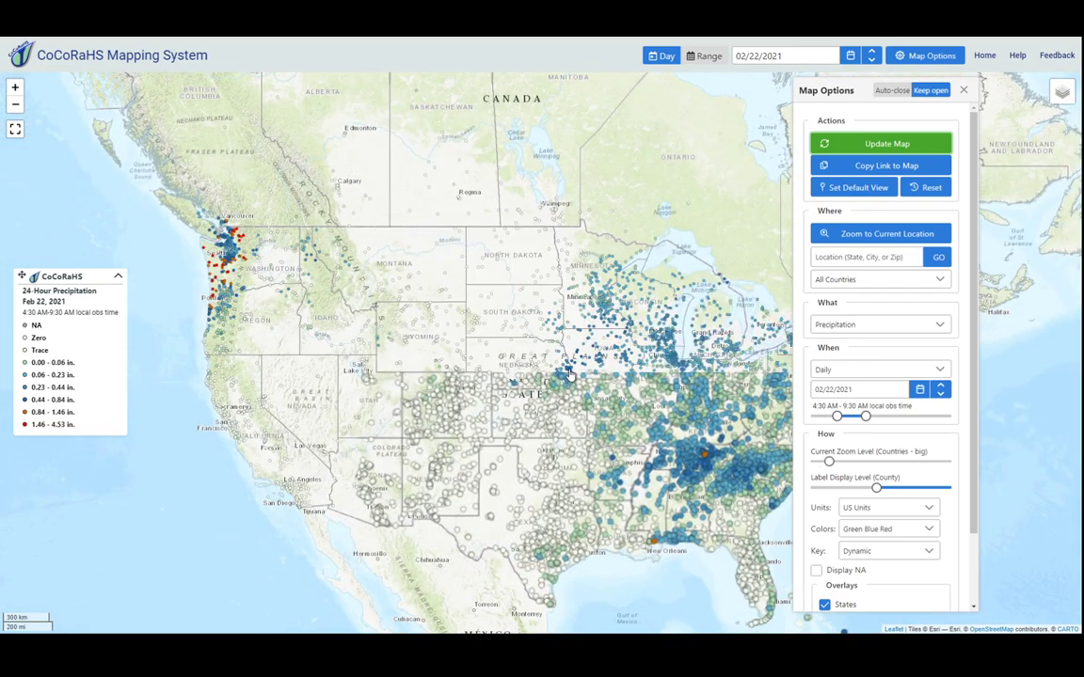
scroll(569, 374, up, 5)
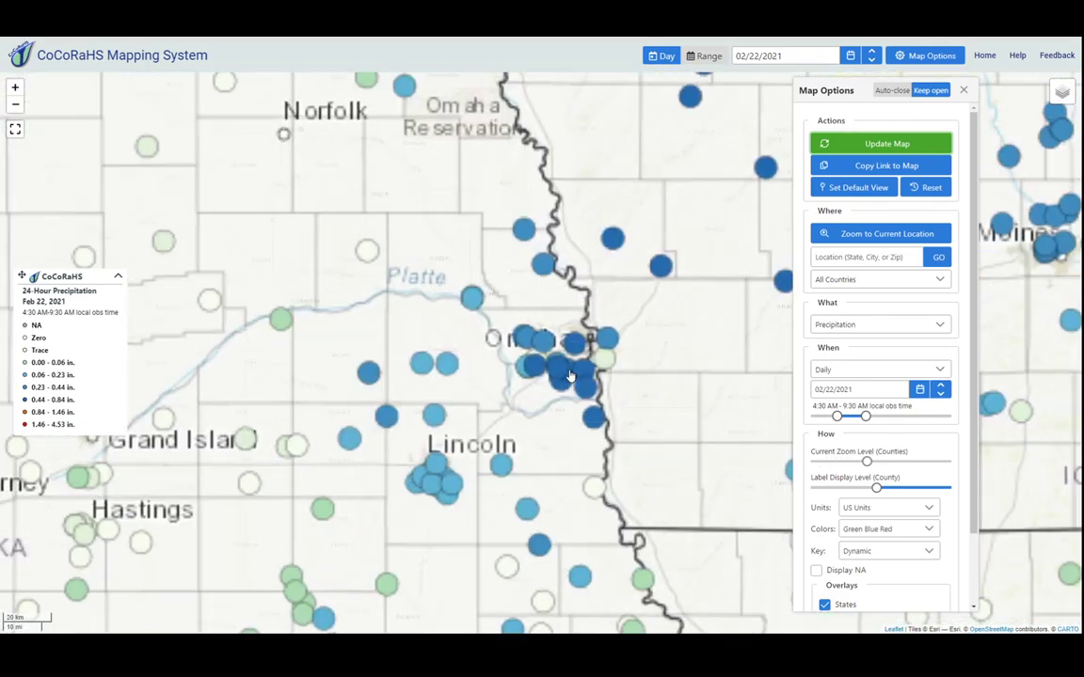
scroll(569, 374, up, 2)
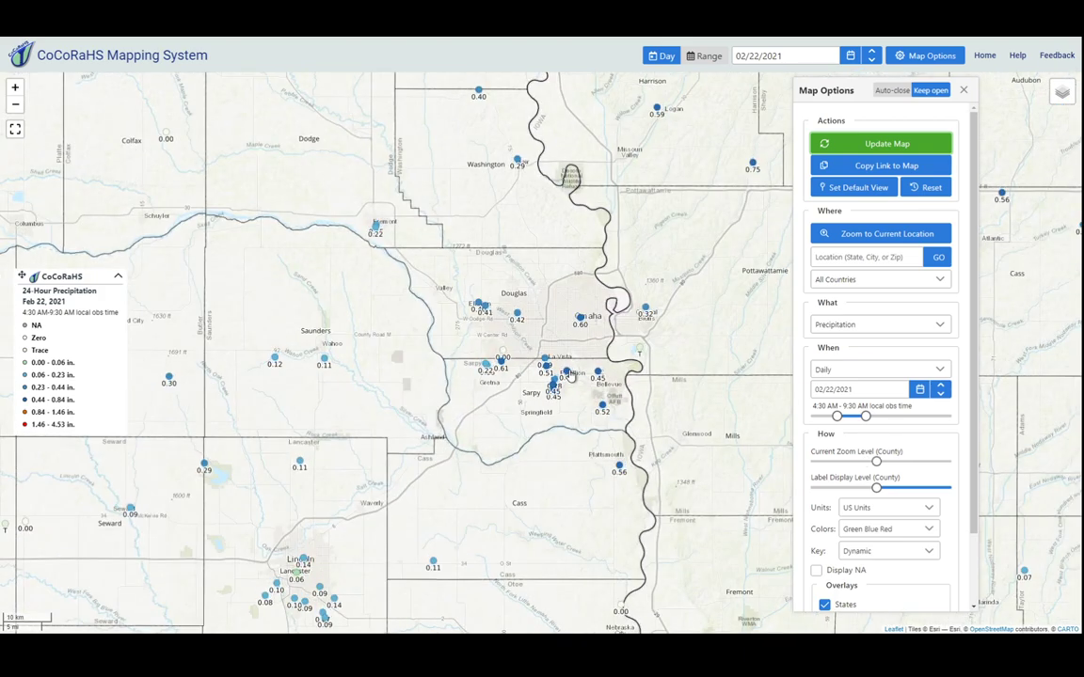
scroll(570, 375, up, 2)
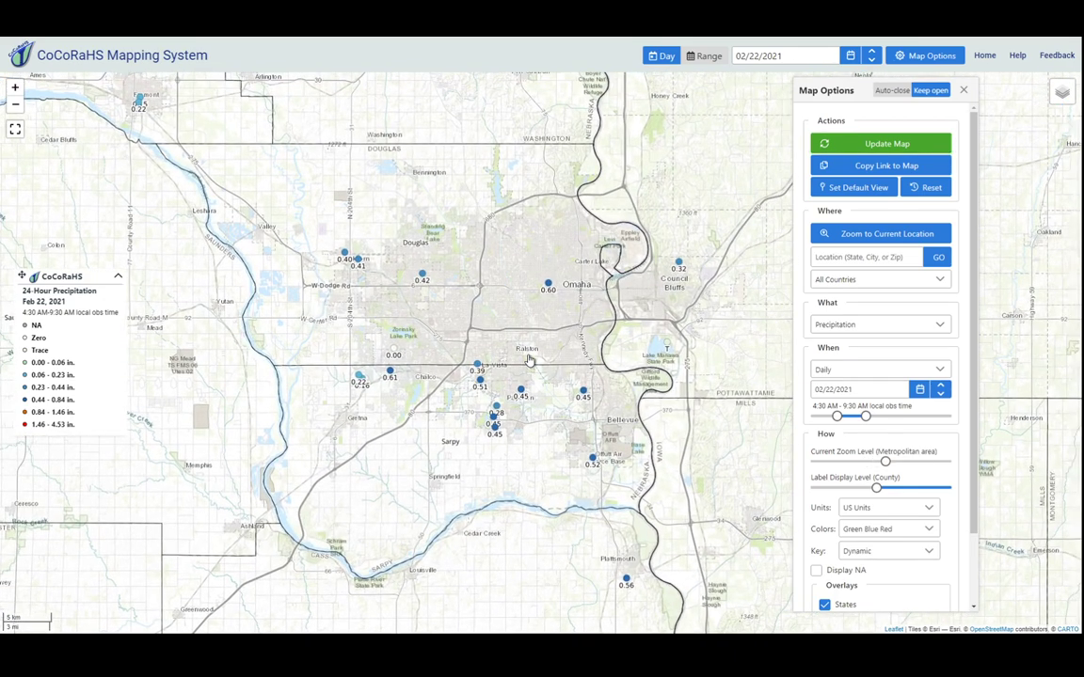
scroll(530, 360, up, 2)
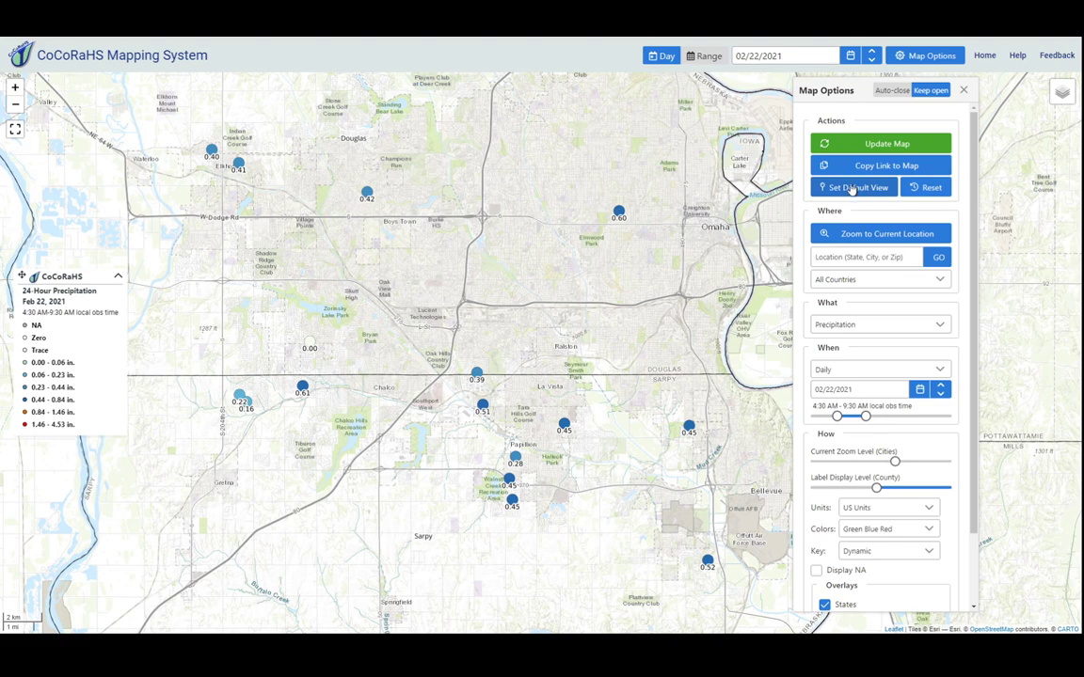
click(858, 189)
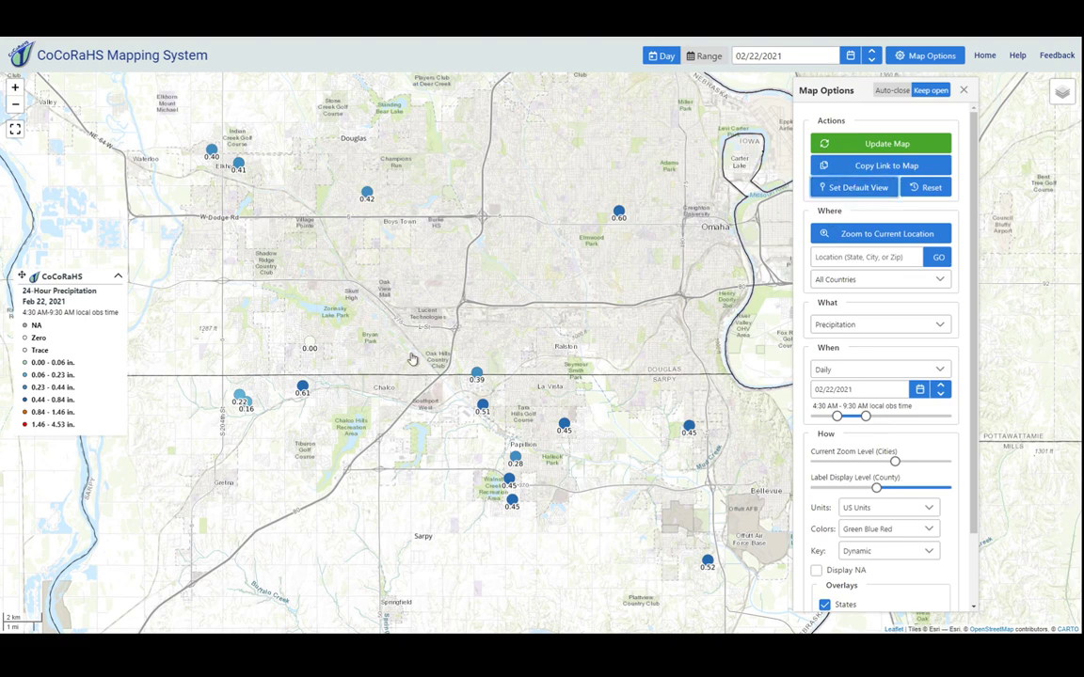
Zoom back out to county level and center Omaha on the map
scroll(411, 362, down, 3)
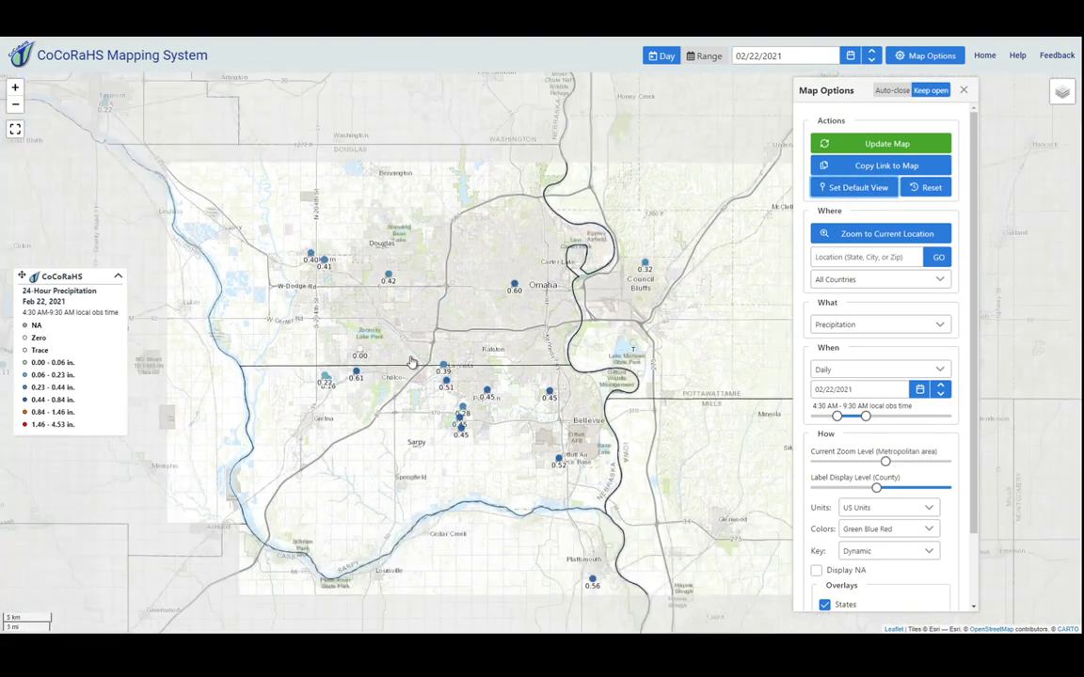
scroll(375, 391, down, 2)
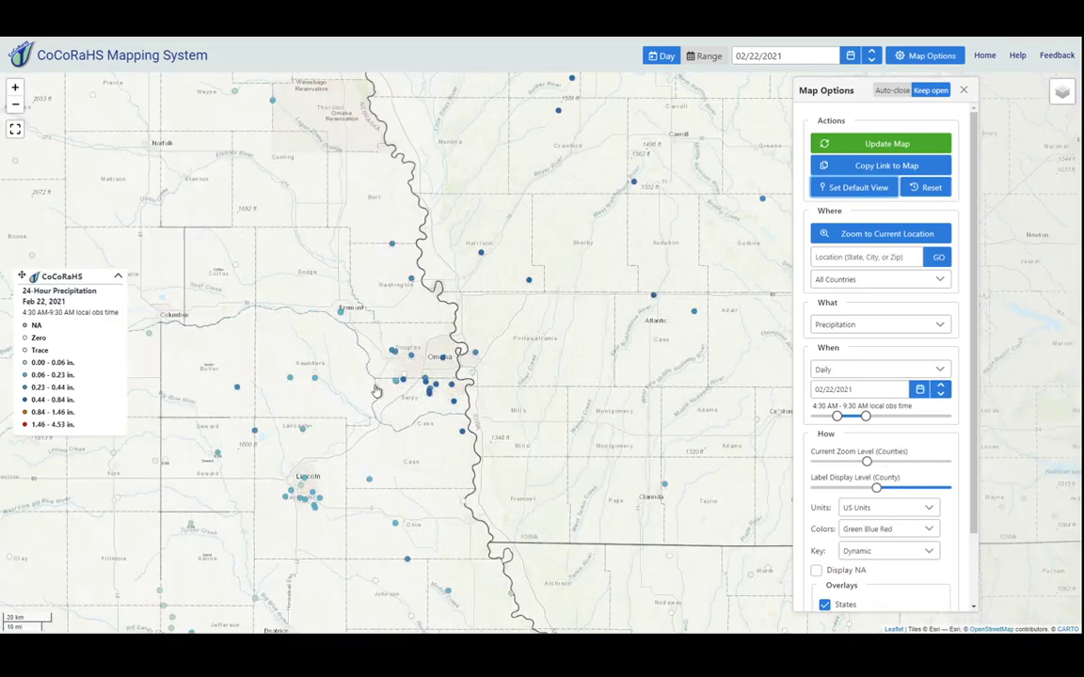
drag(374, 391, 506, 353)
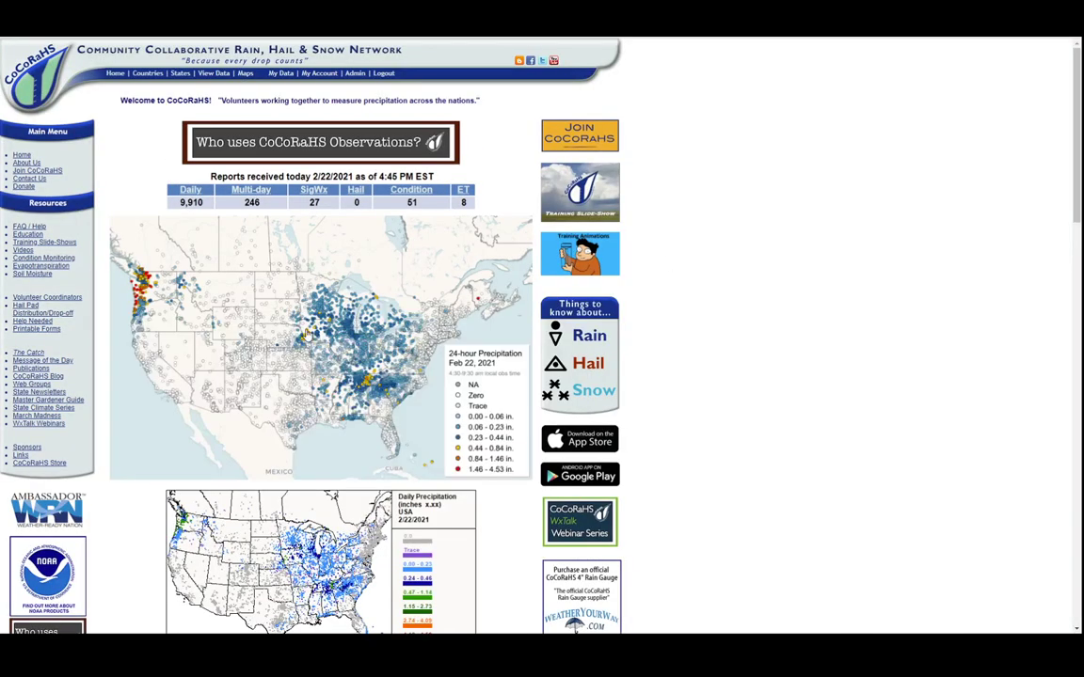
Follow the Maps link on the CoCoRaHS home page to reopen the mapping system at the saved Omaha view
click(282, 352)
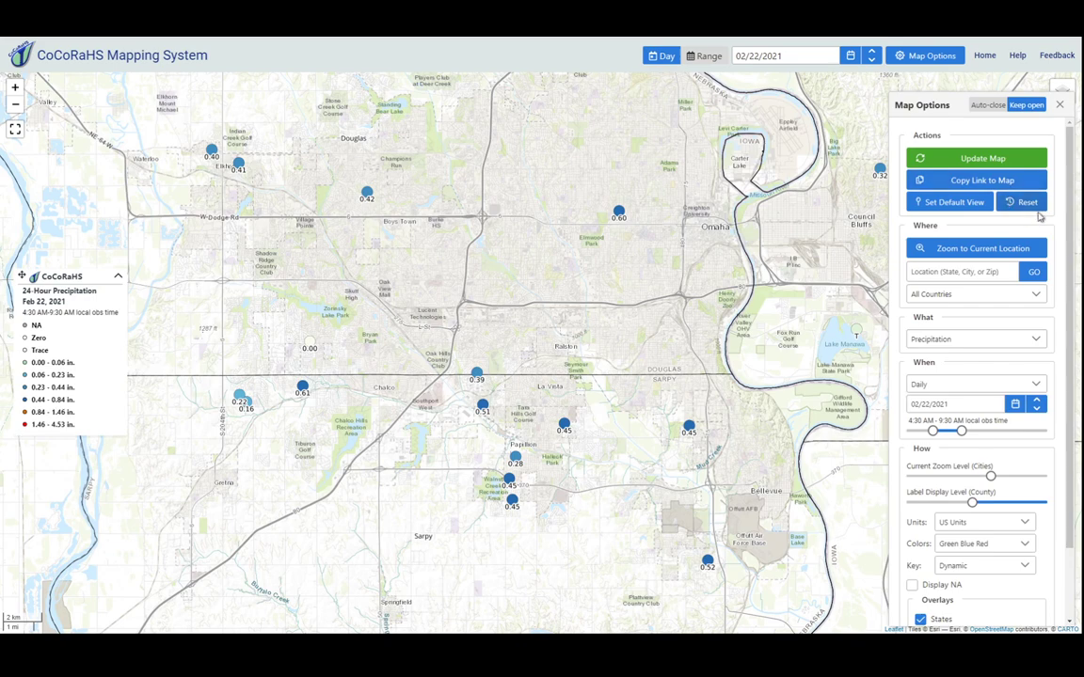
Move the map settings panel further left, keeping the country filter at All Countries
drag(905, 98, 873, 97)
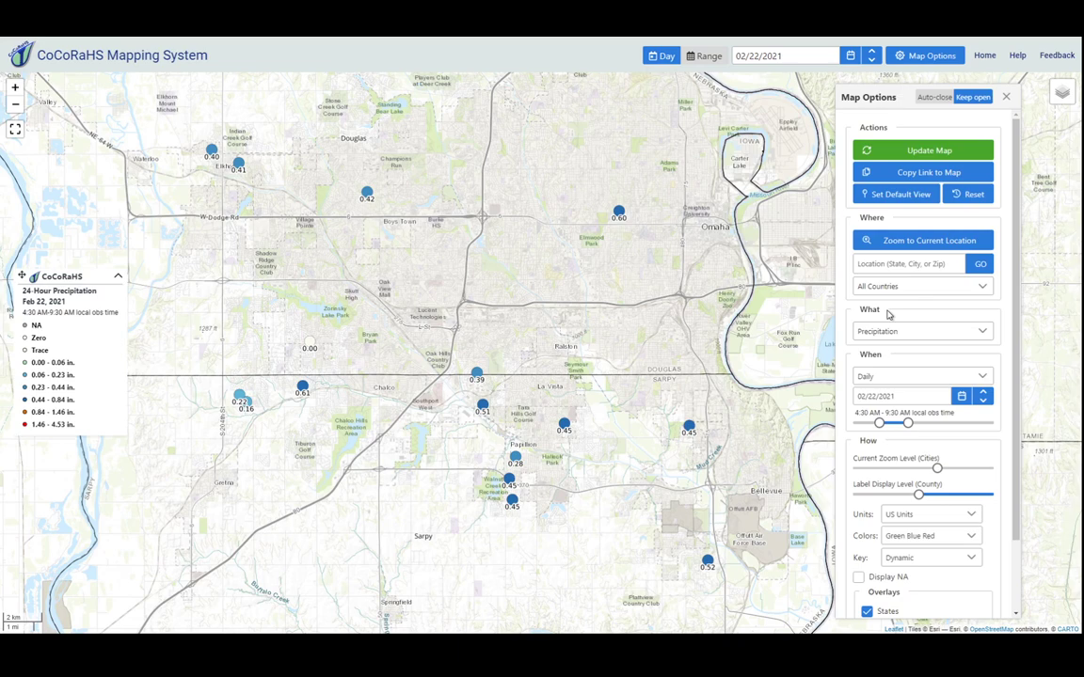
click(984, 288)
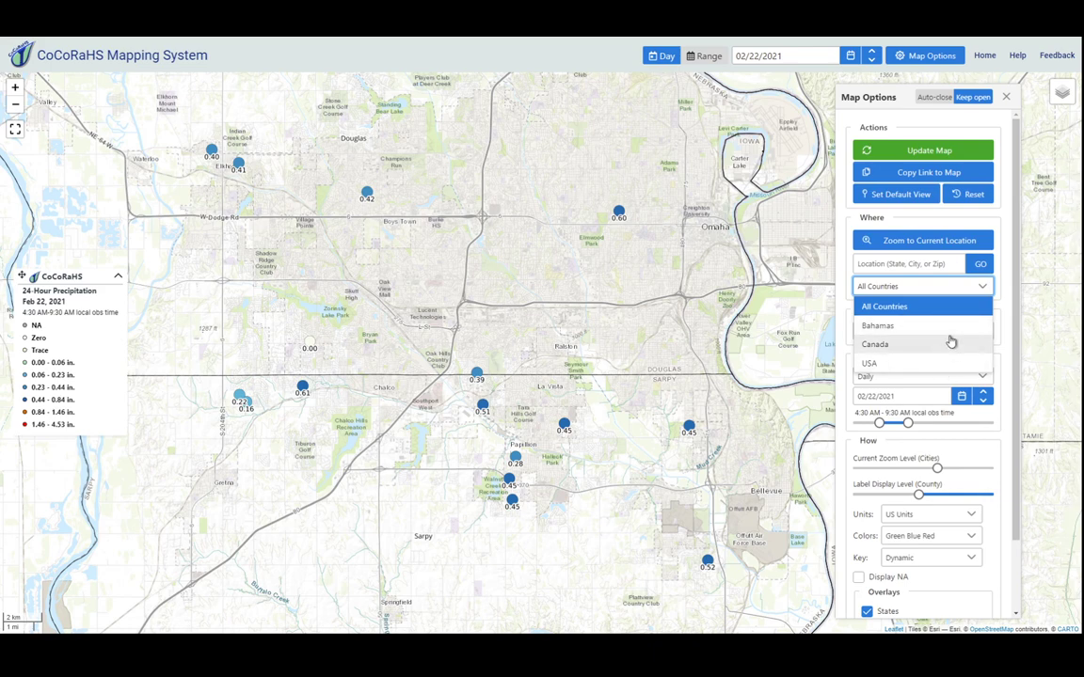
click(858, 307)
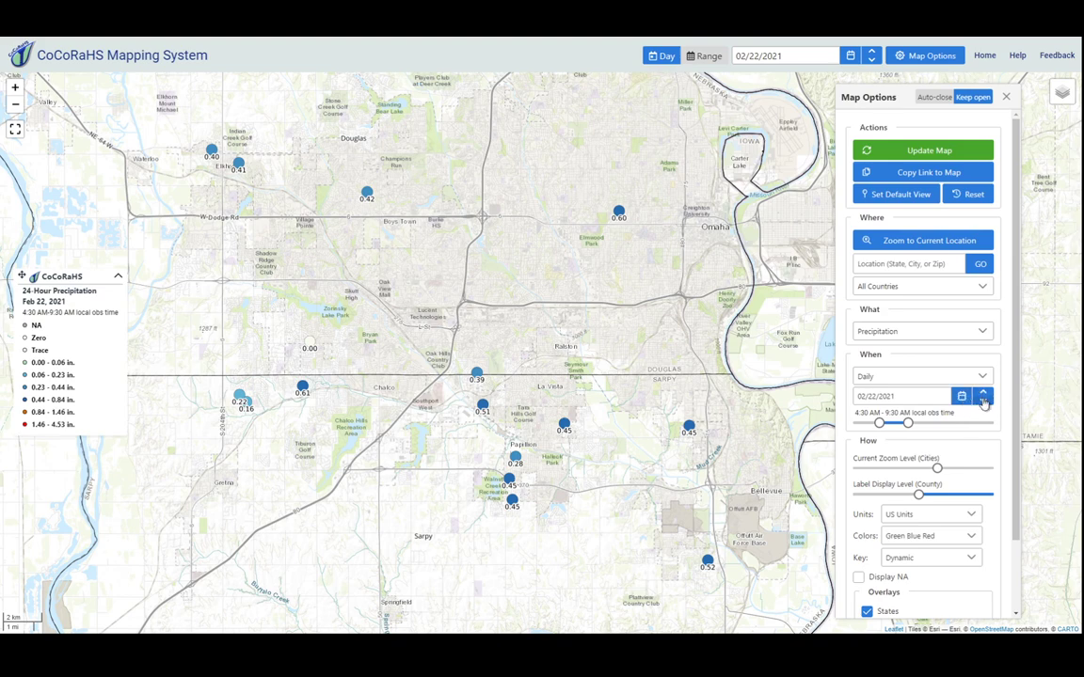
Redraw the map for 02/20/2021, then step the date to 02/22/2021 and redraw Feb 22 station values
click(941, 150)
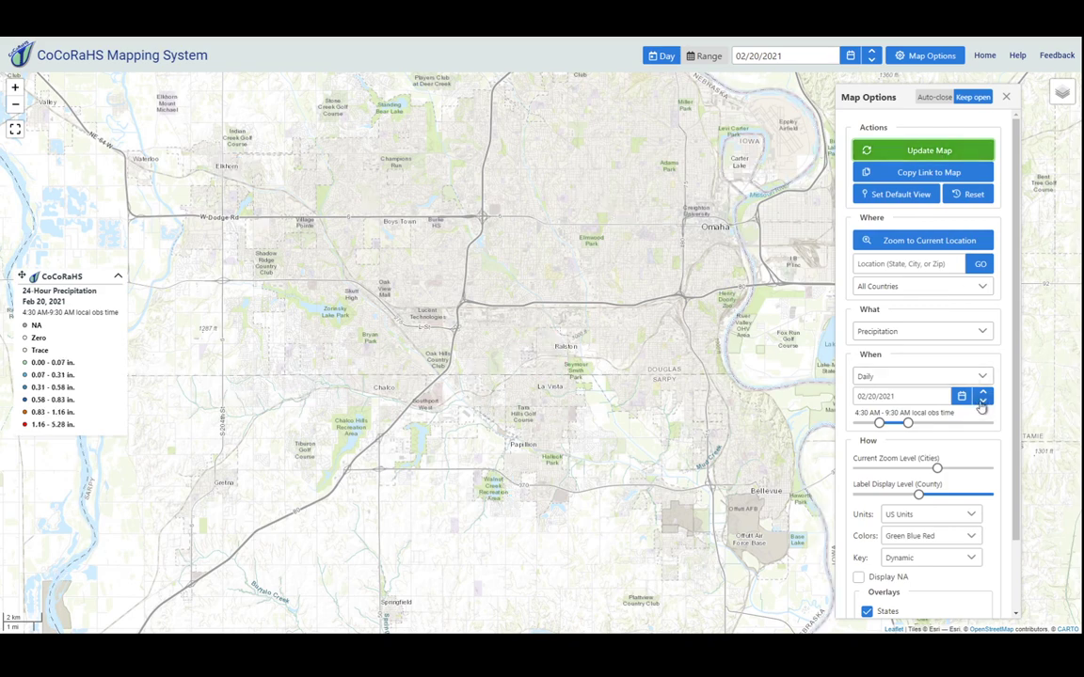
click(983, 396)
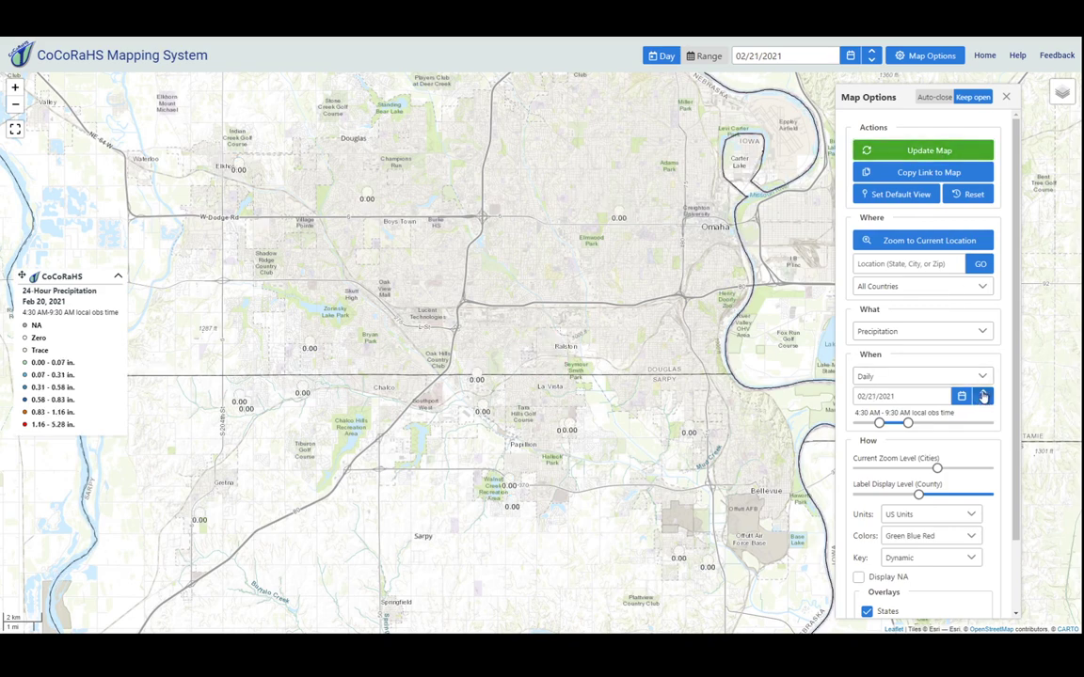
click(983, 396)
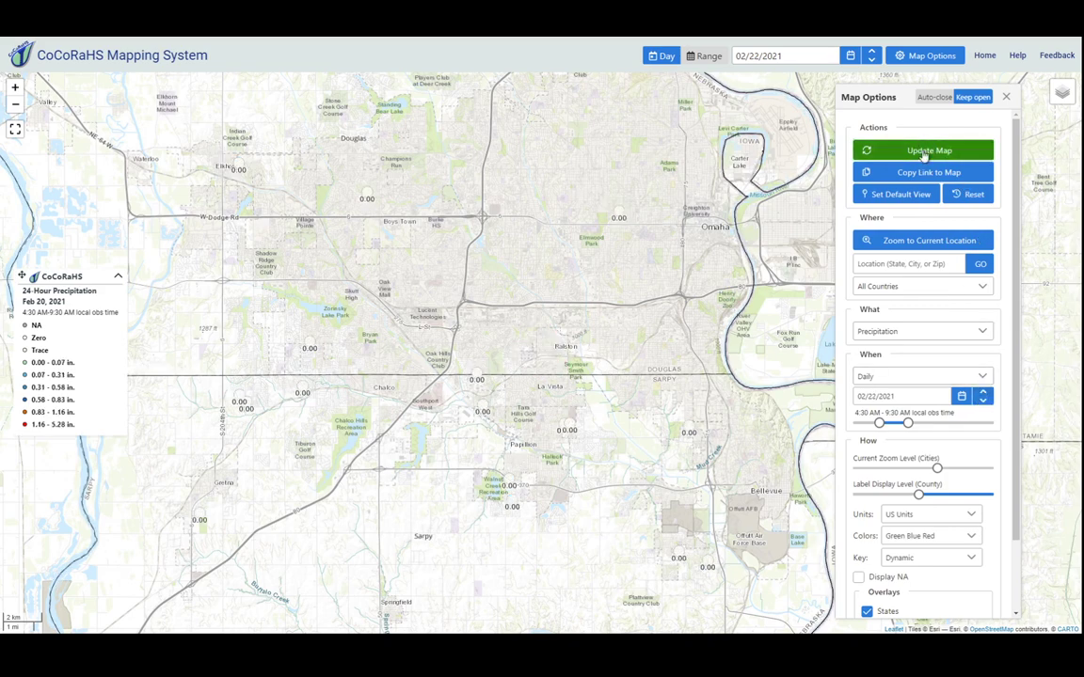
click(924, 156)
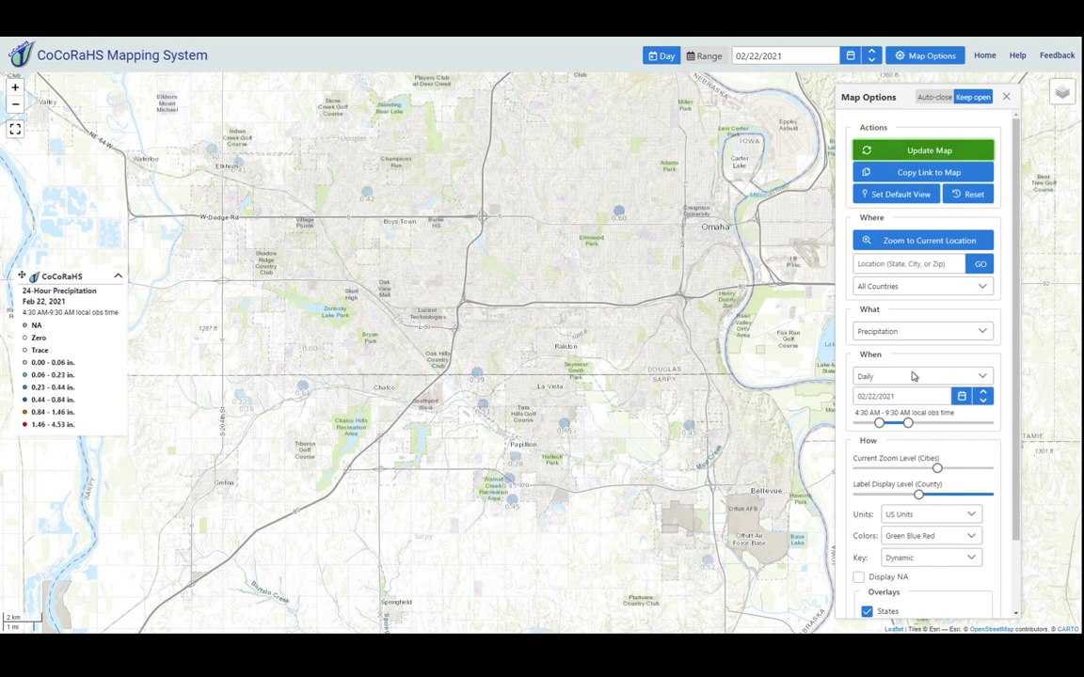
drag(856, 412, 959, 421)
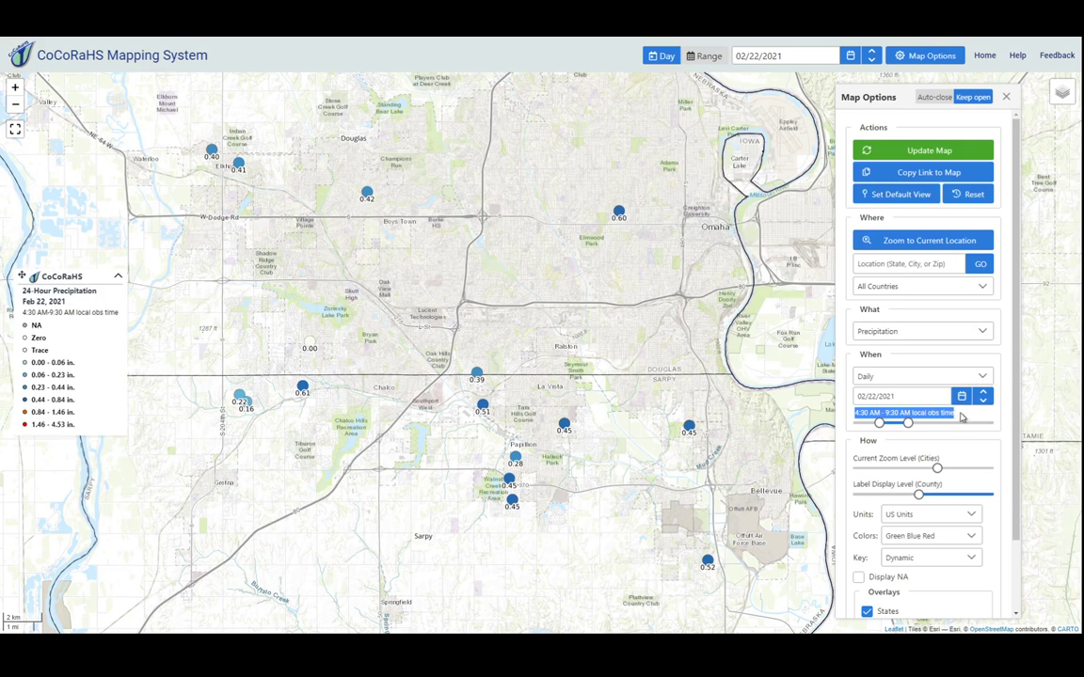
click(937, 412)
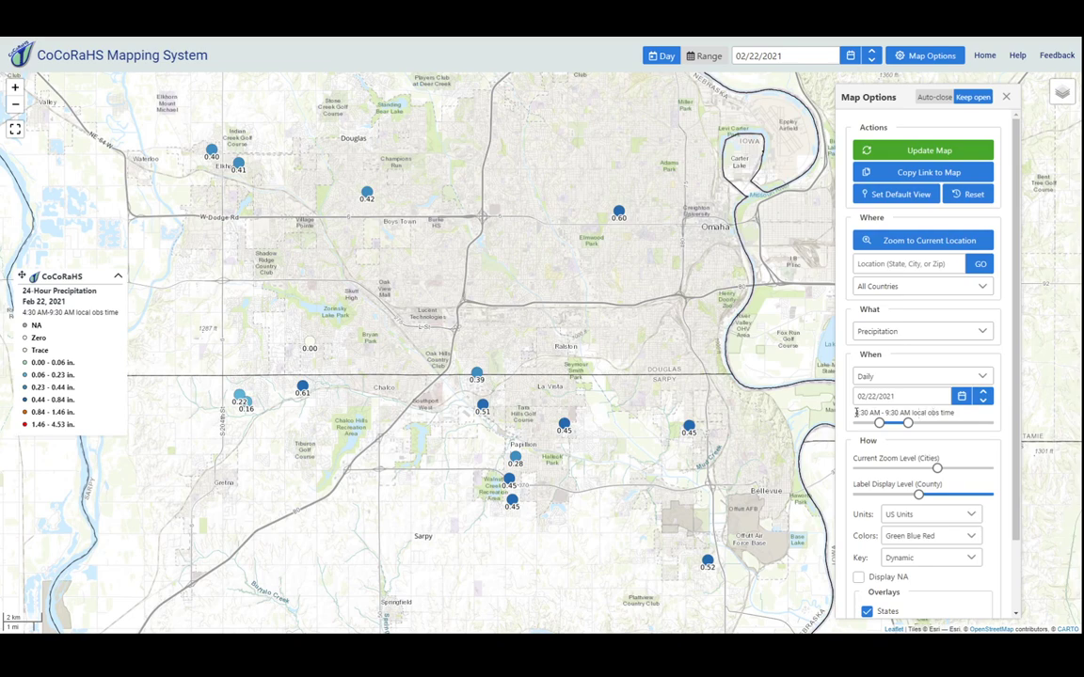
drag(856, 412, 912, 413)
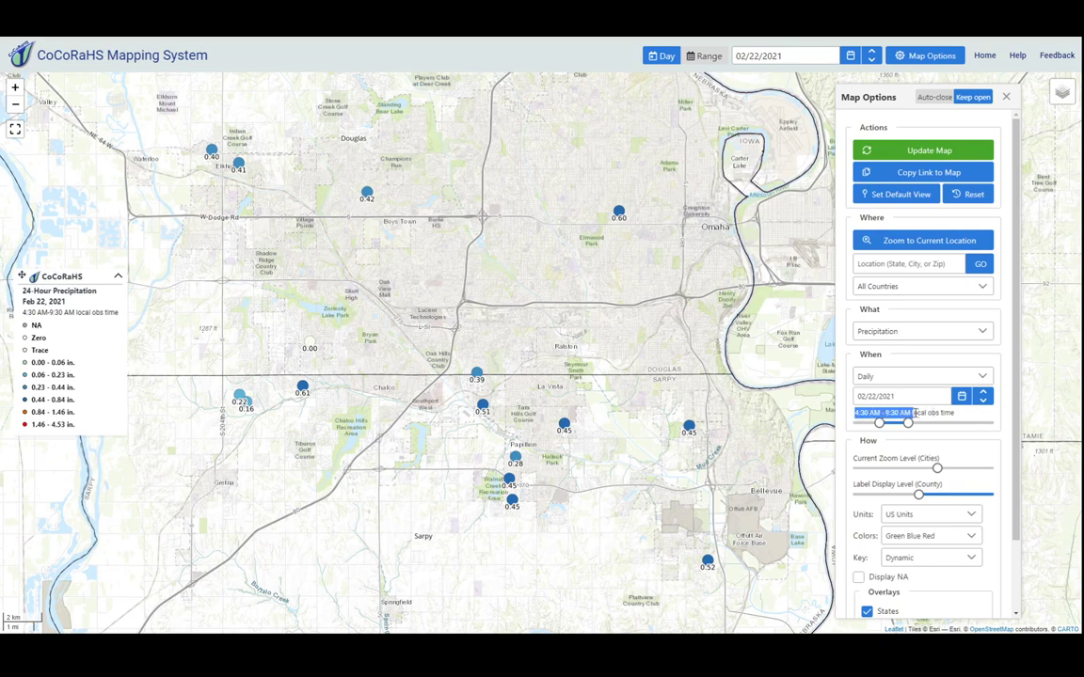
click(891, 422)
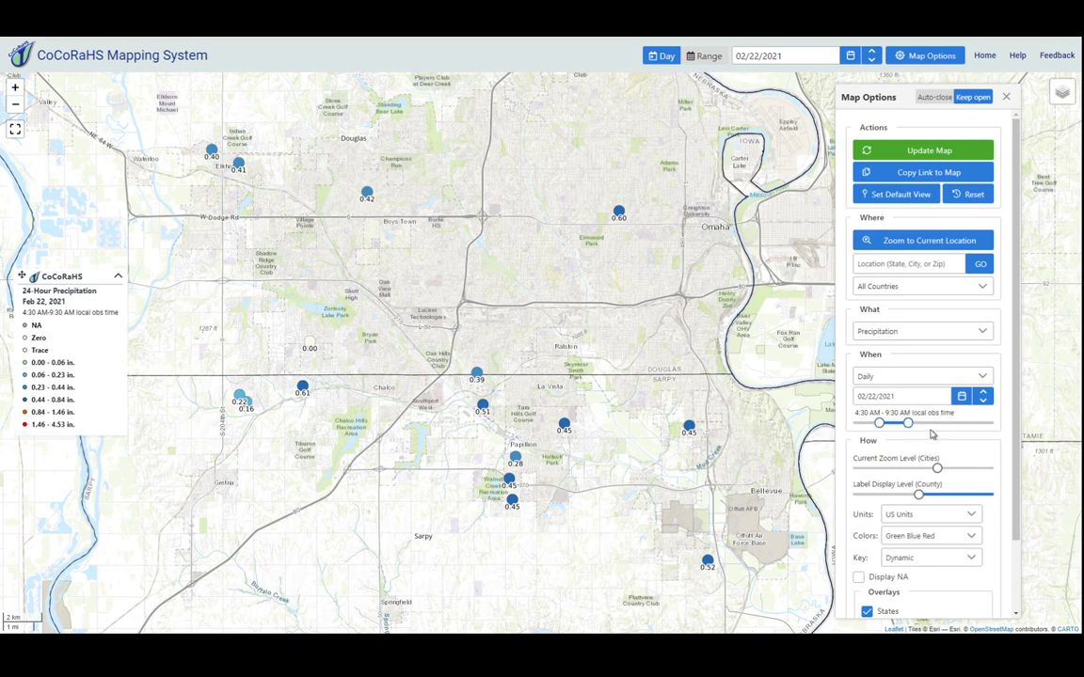
Shift the map south and move the Current Zoom Level slider from County to City
drag(564, 426, 564, 342)
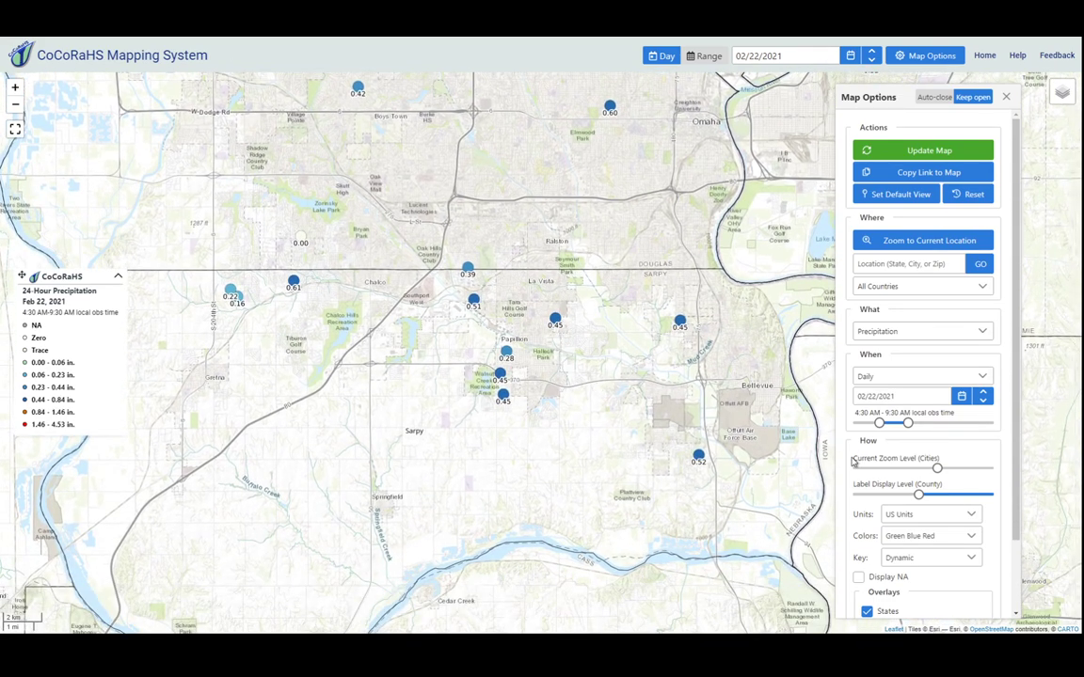
drag(855, 458, 936, 459)
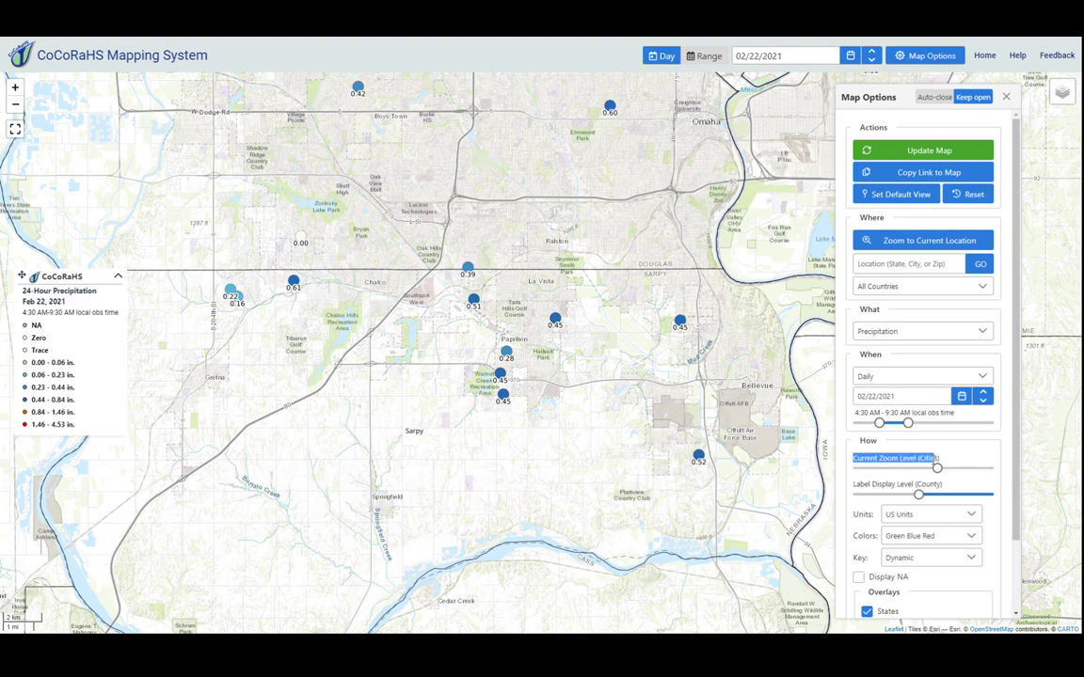
drag(855, 486, 897, 486)
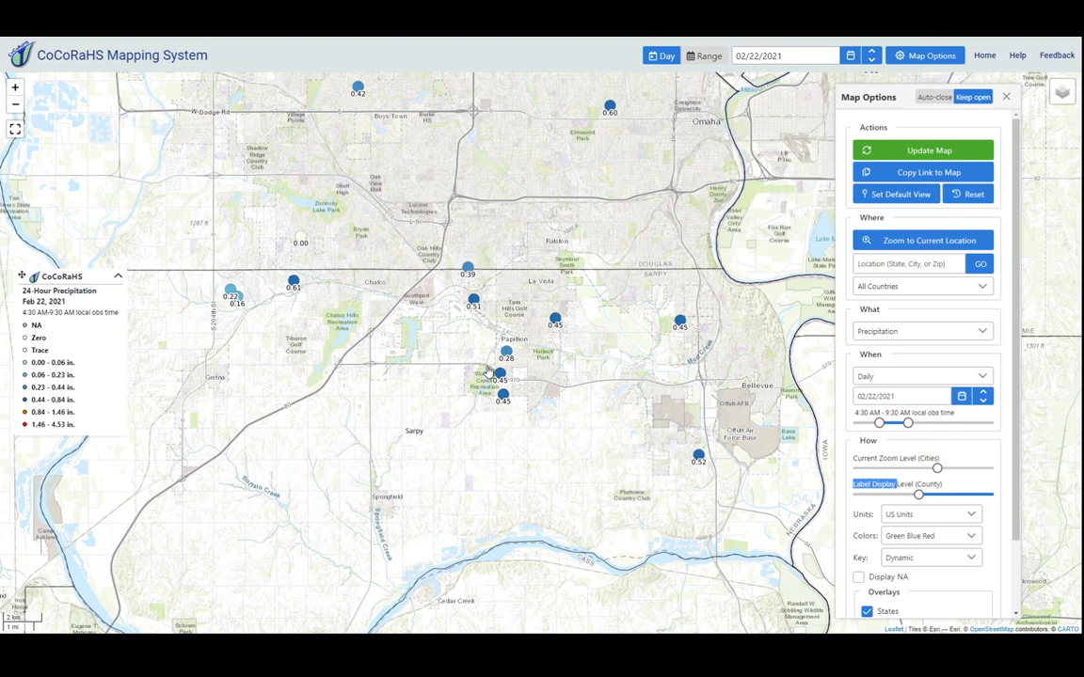
click(919, 468)
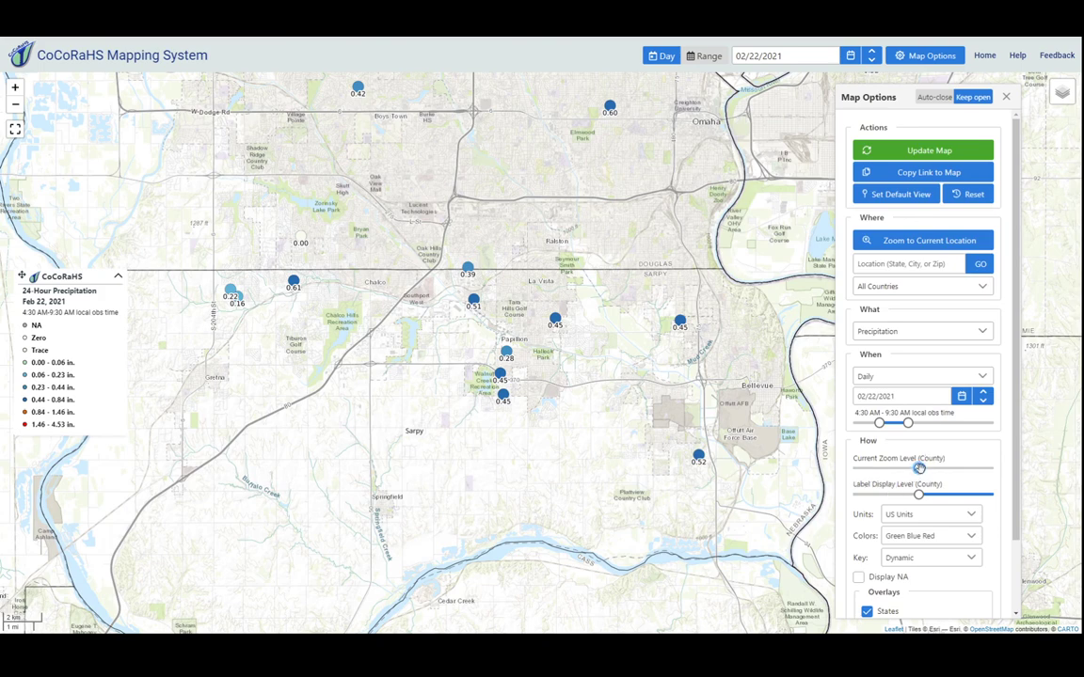
click(919, 468)
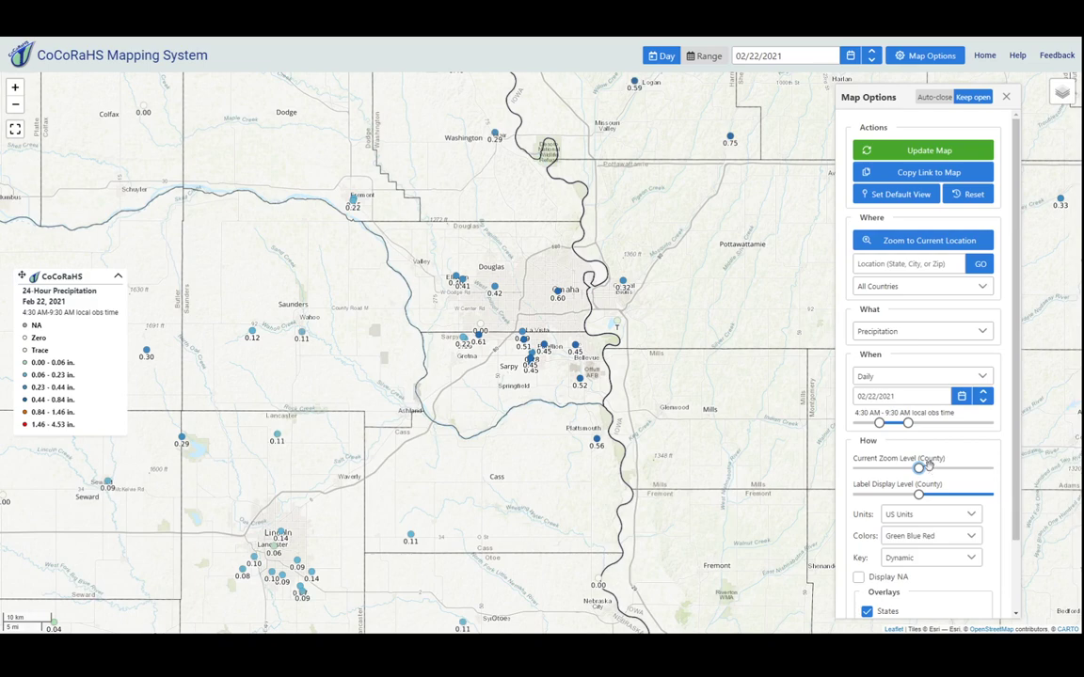
drag(929, 468, 948, 466)
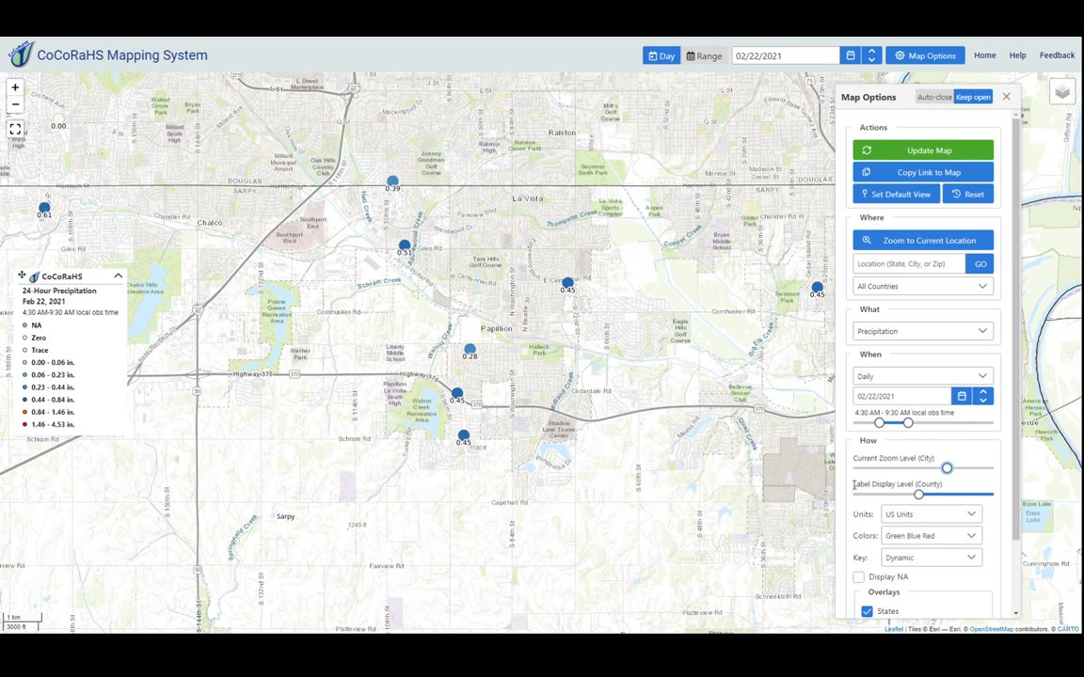
Raise the Label Display Level to Town and zoom the map in to town level
drag(853, 484, 914, 485)
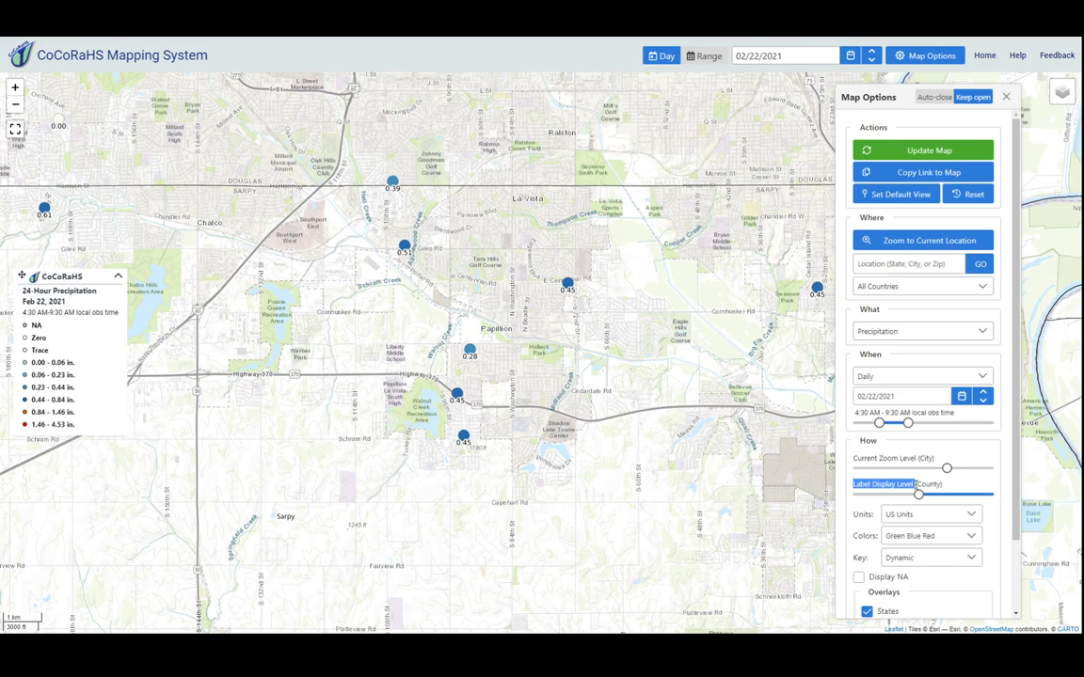
click(946, 486)
drag(918, 493, 956, 494)
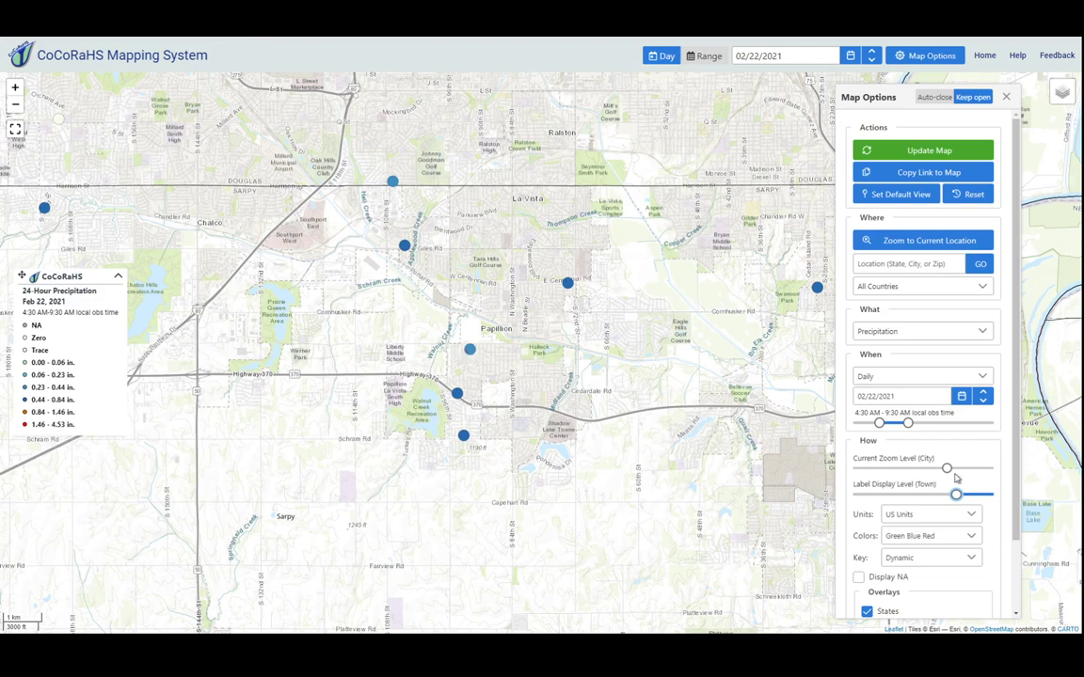
drag(946, 467, 956, 468)
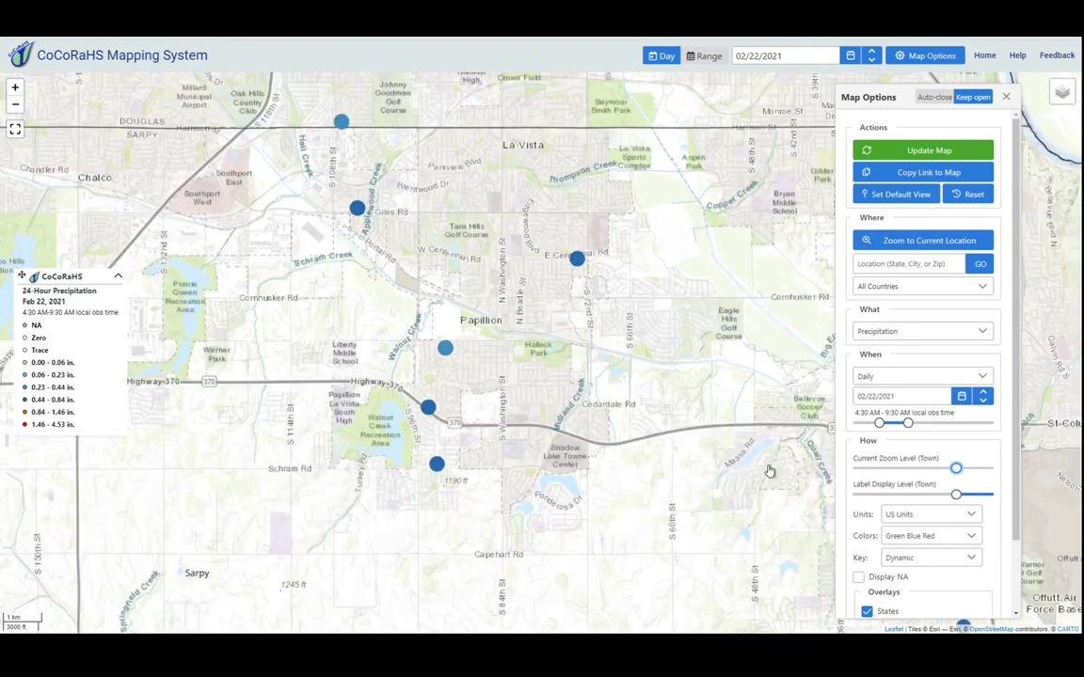